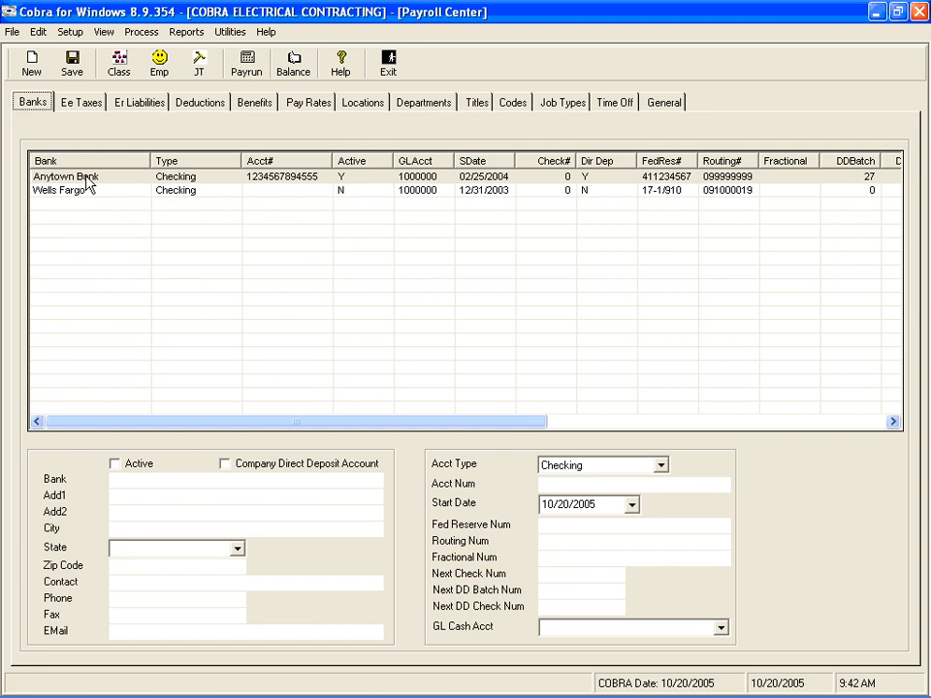
Open the Anytown Bank record and change its bank name to US Bank
left_click(88, 183)
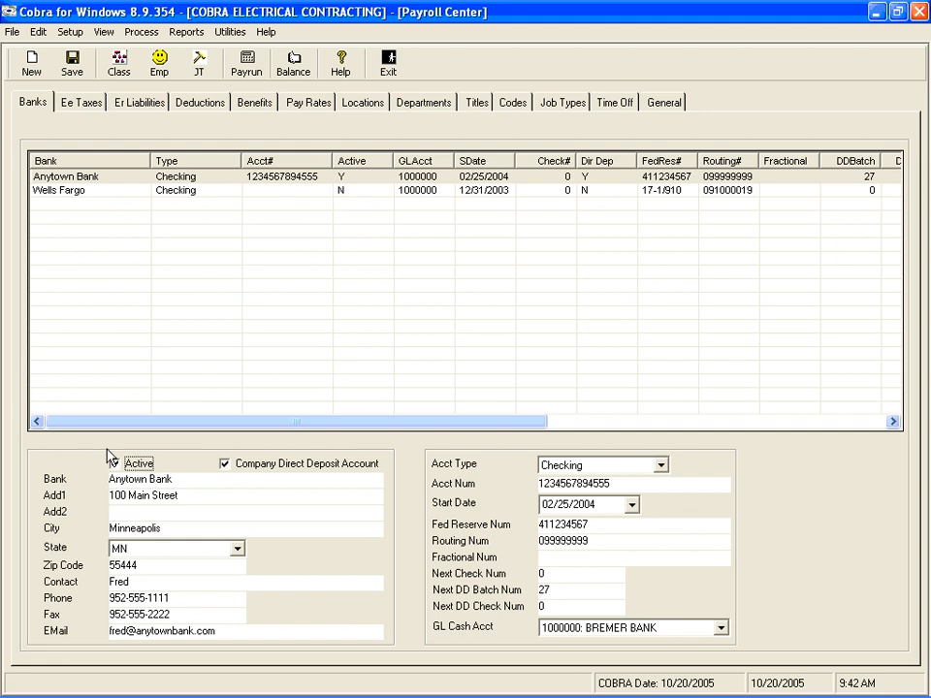
left_click(161, 452)
left_click(161, 450)
key("Tab")
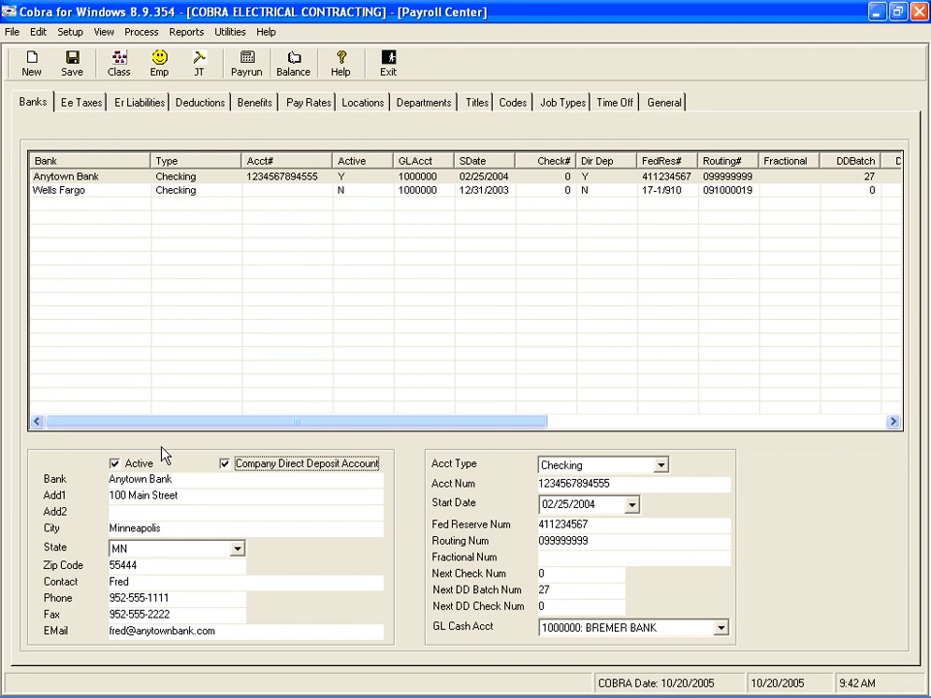
key("space")
key("space")
key("Tab")
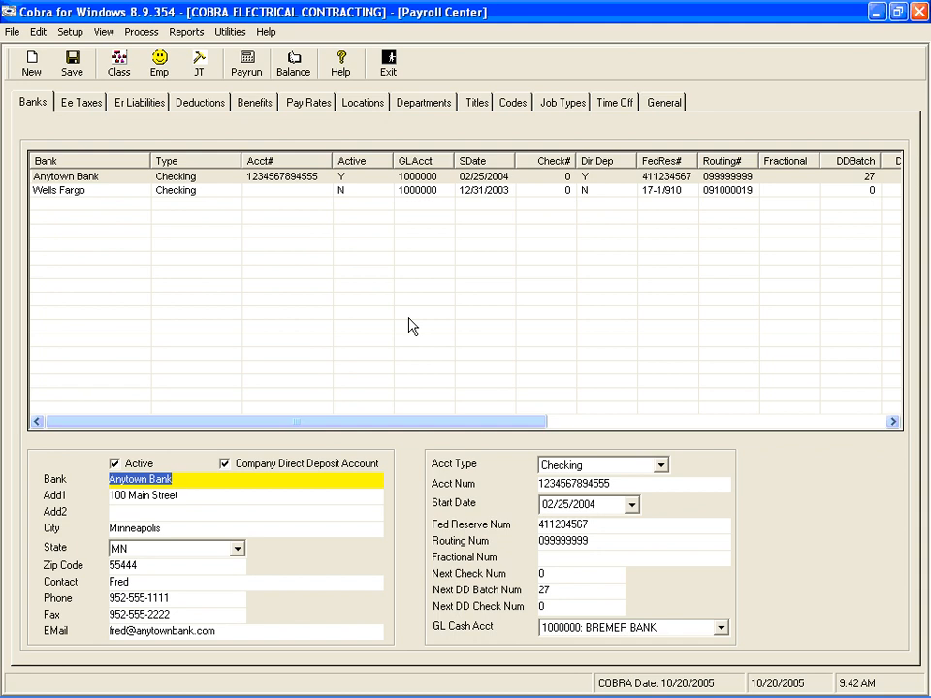
type("us")
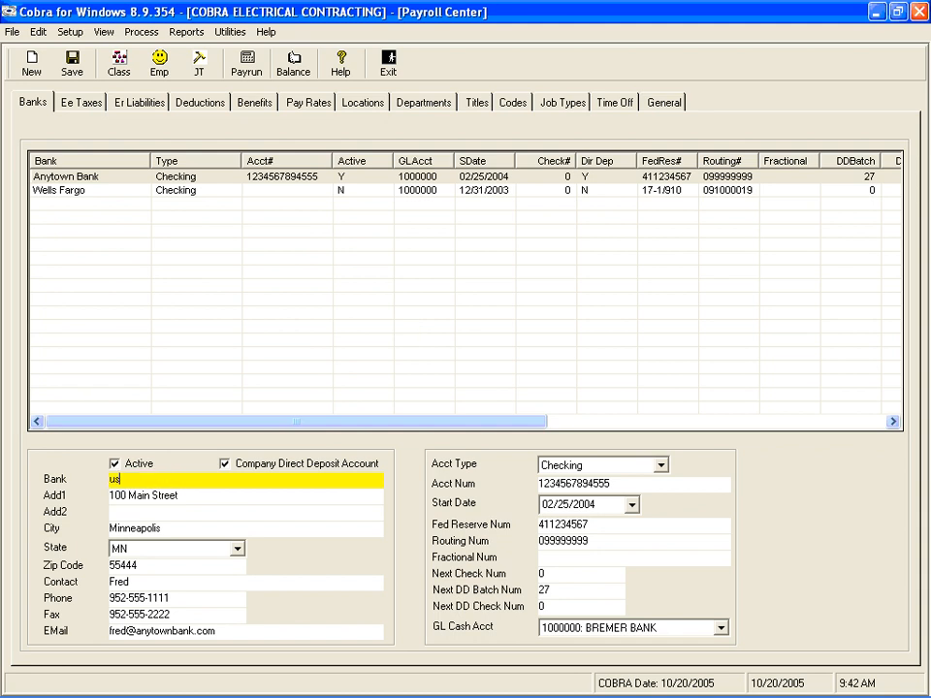
key("BackSpace")
type("US Bank")
key("Tab")
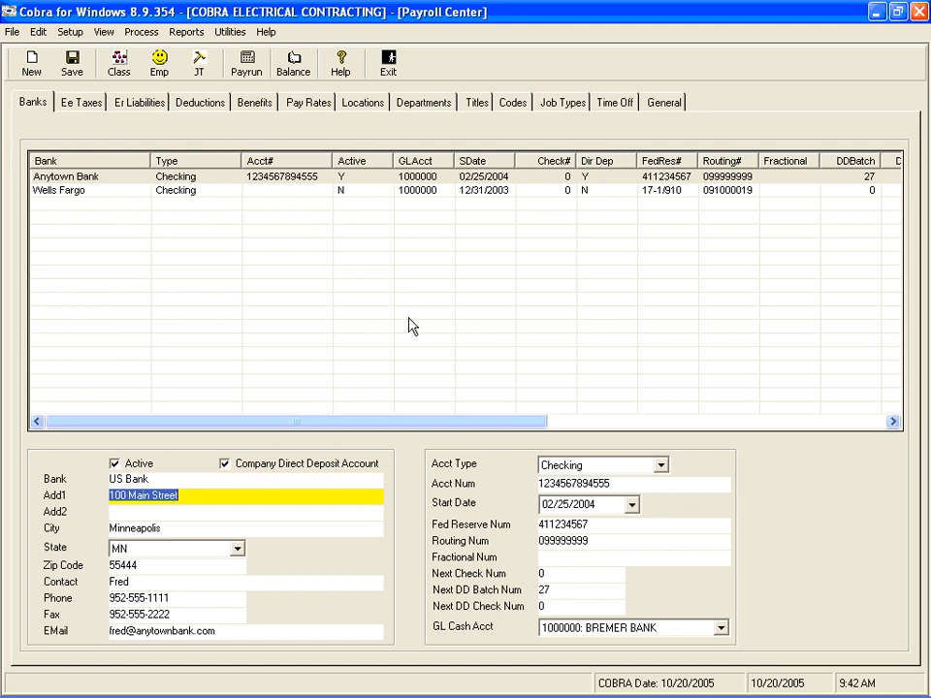
Review the bank's address, city, state, zip code, contact, phone, fax and e-mail fields
key("Tab")
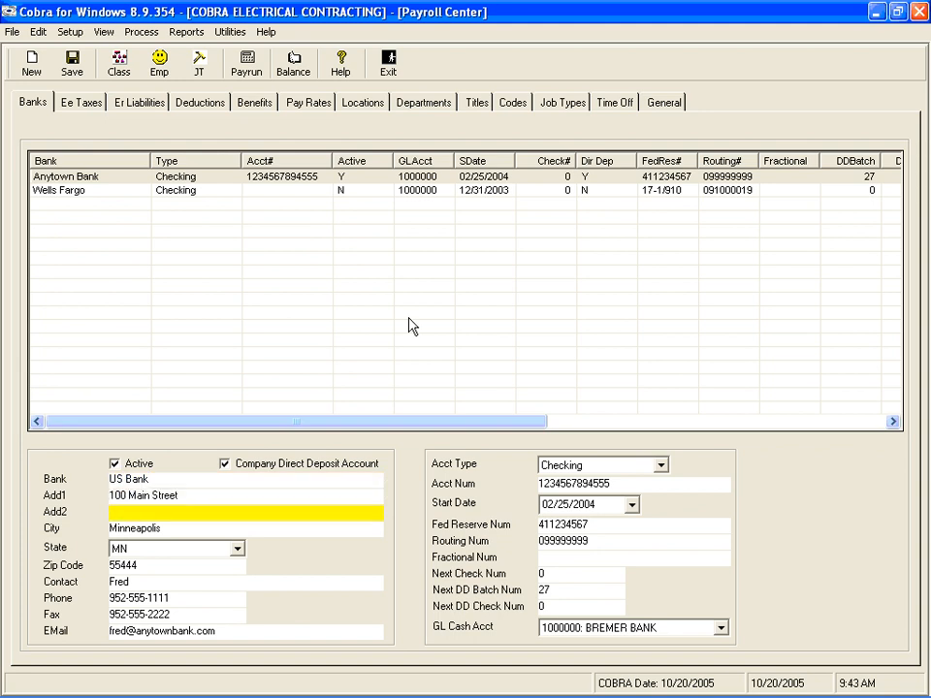
key("Tab")
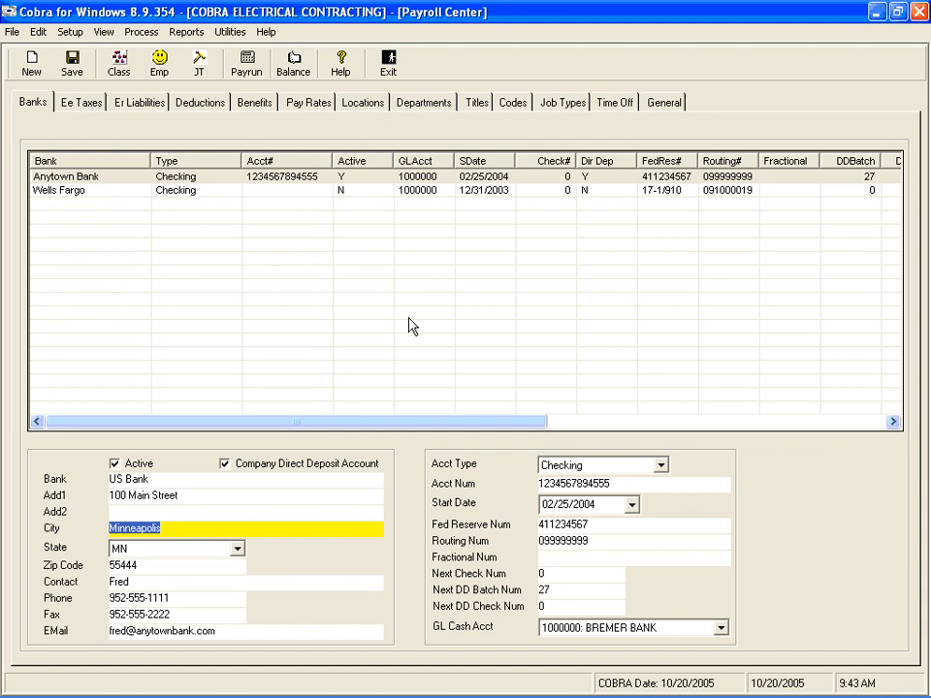
key("Tab")
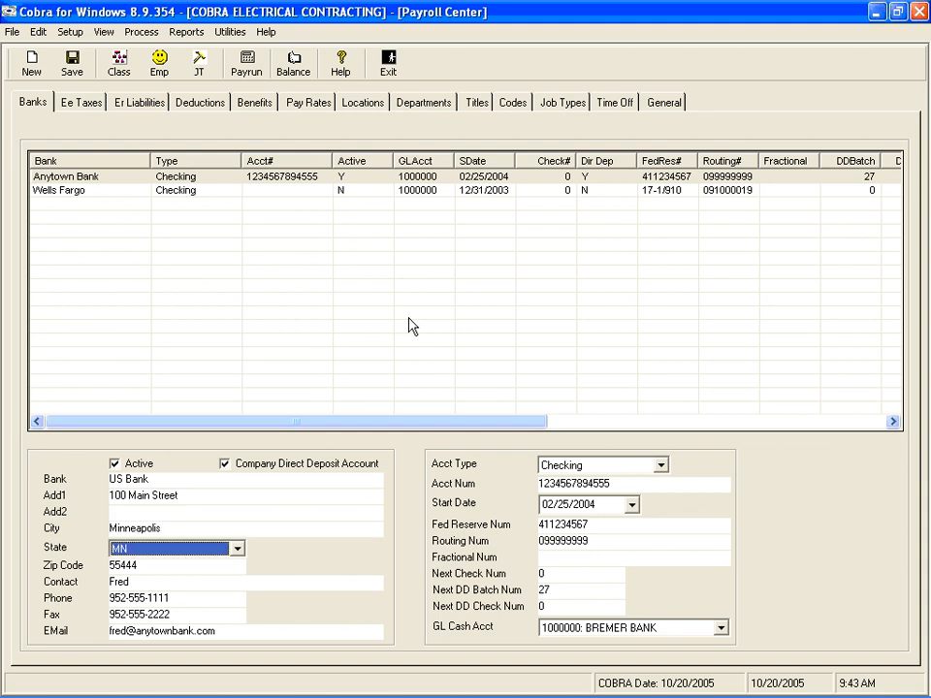
key("Tab")
key("Tab")
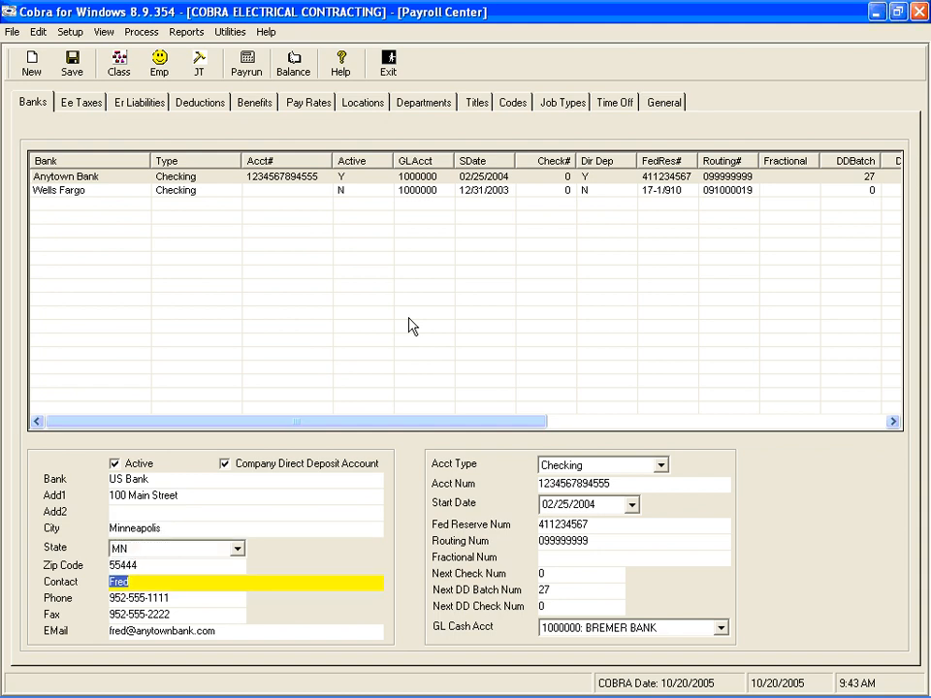
key("Tab")
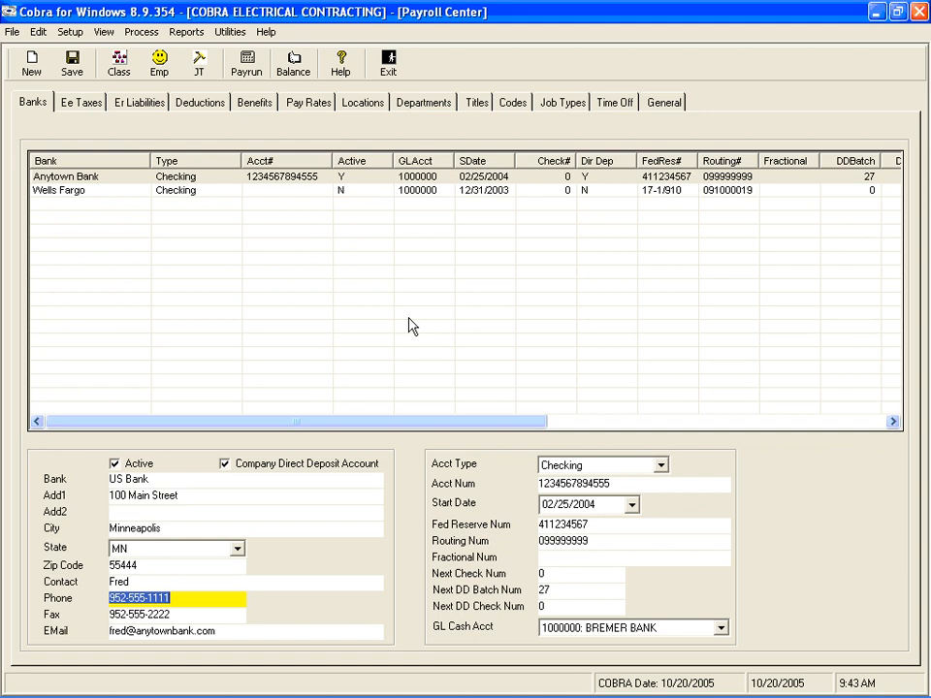
key("Tab")
key("Tab")
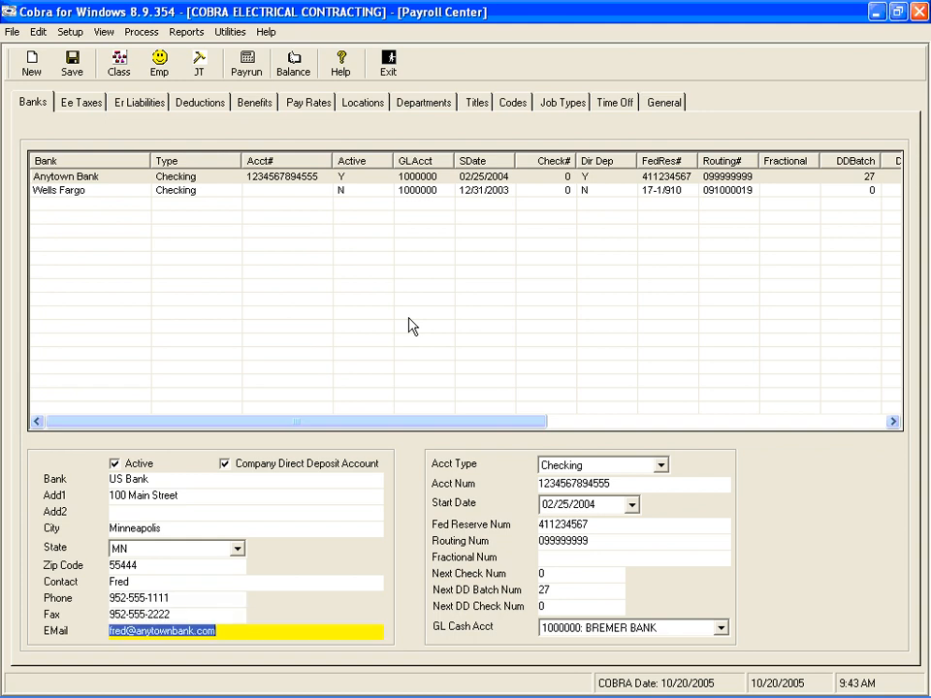
key("Tab")
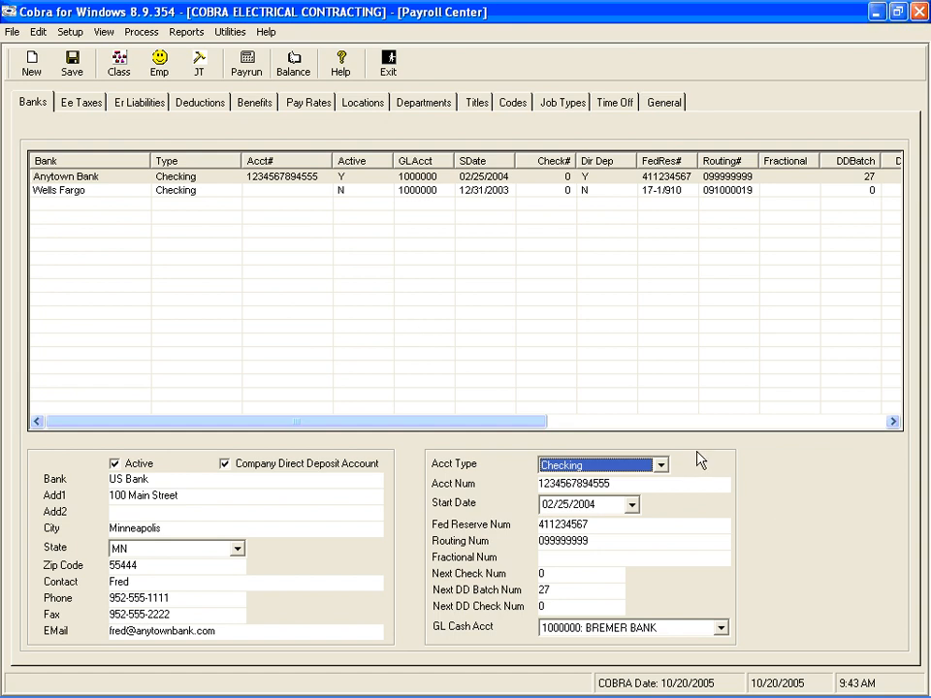
Examine the account type choices, account and routing numbers, start date, check and direct deposit batch numbers, and GL cash account choices
left_click(660, 465)
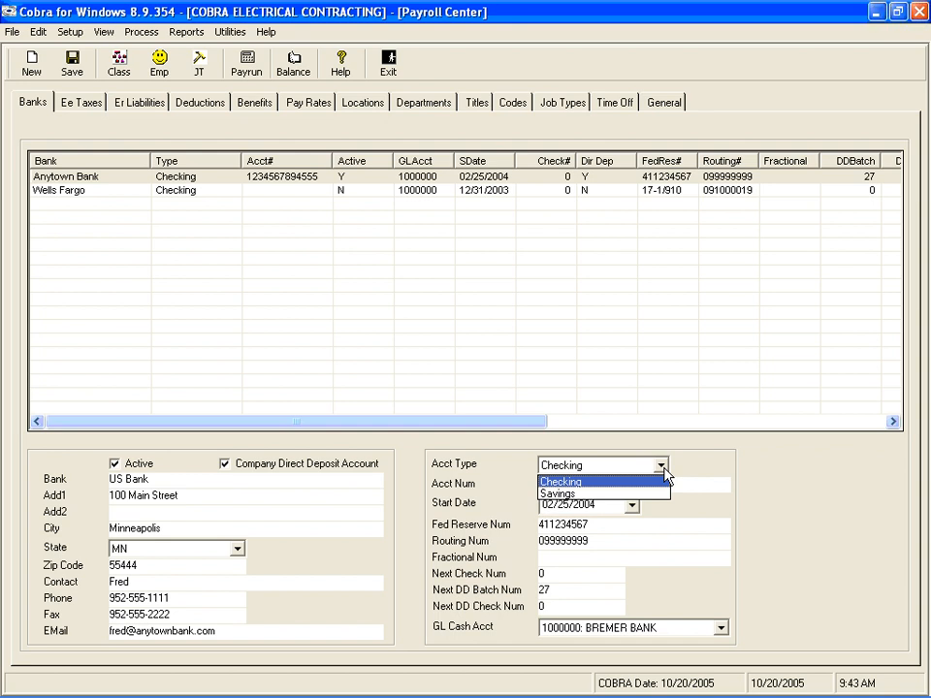
left_click(665, 475)
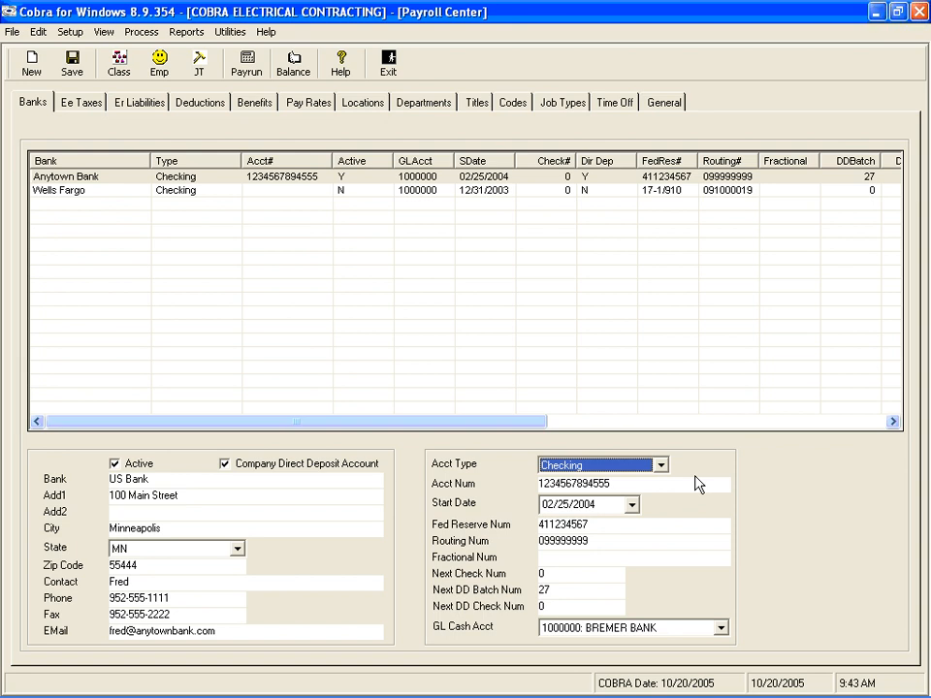
key("Tab")
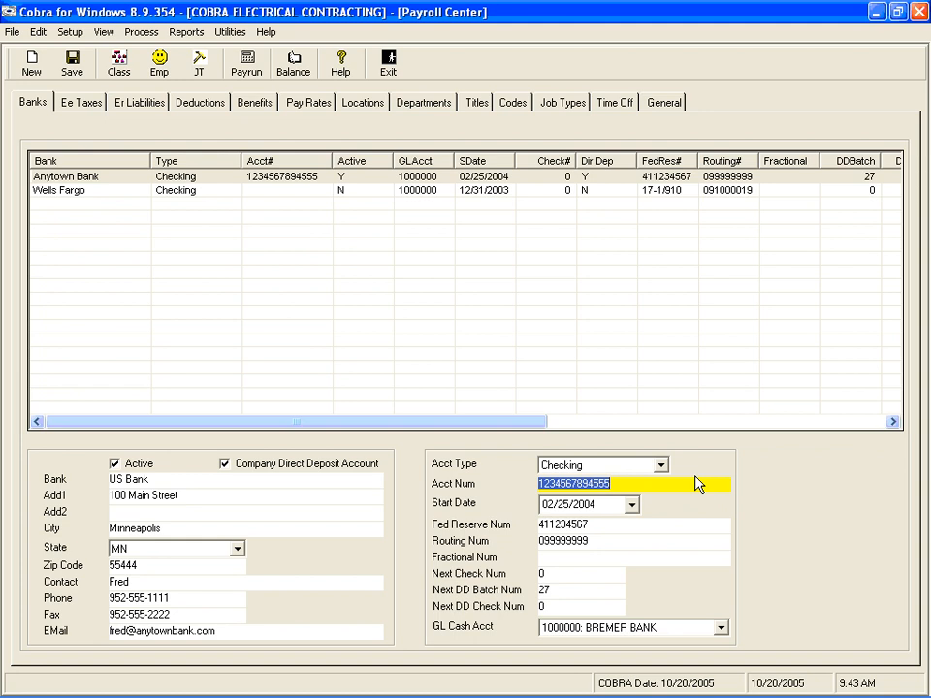
key("Tab")
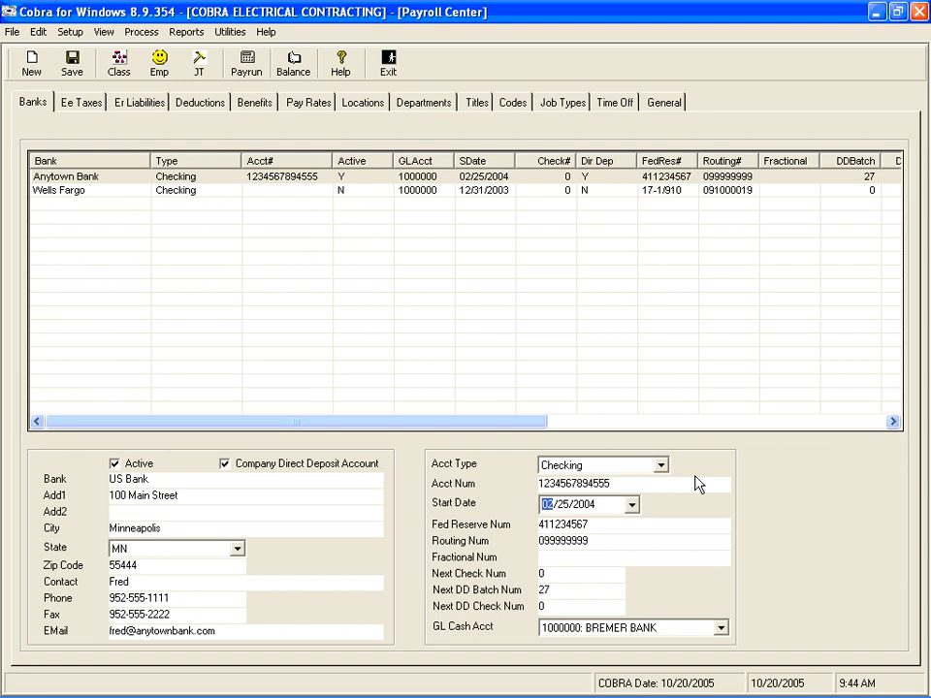
key("Tab")
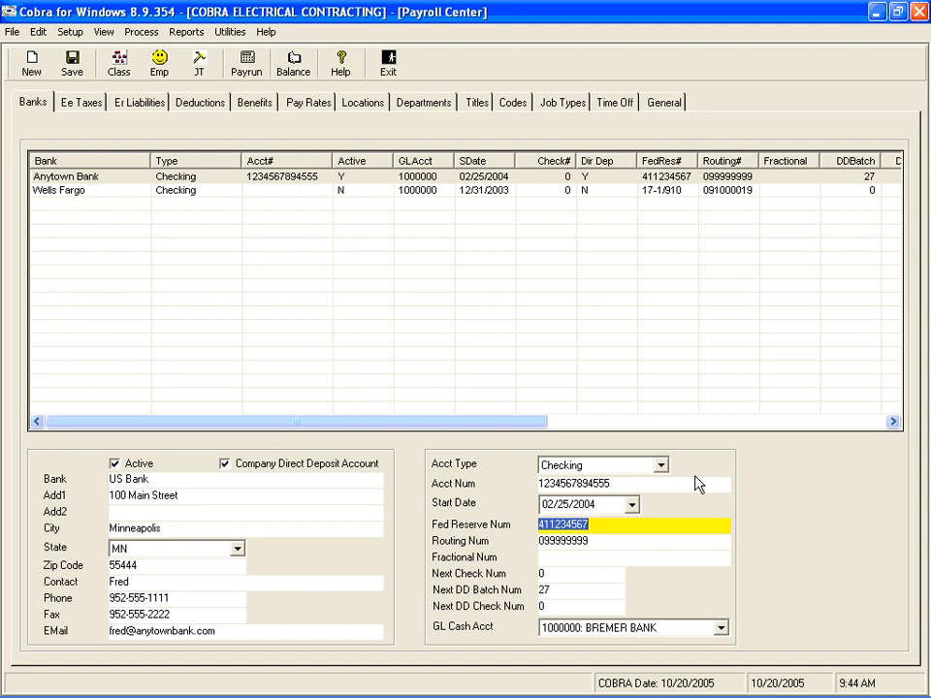
key("Tab")
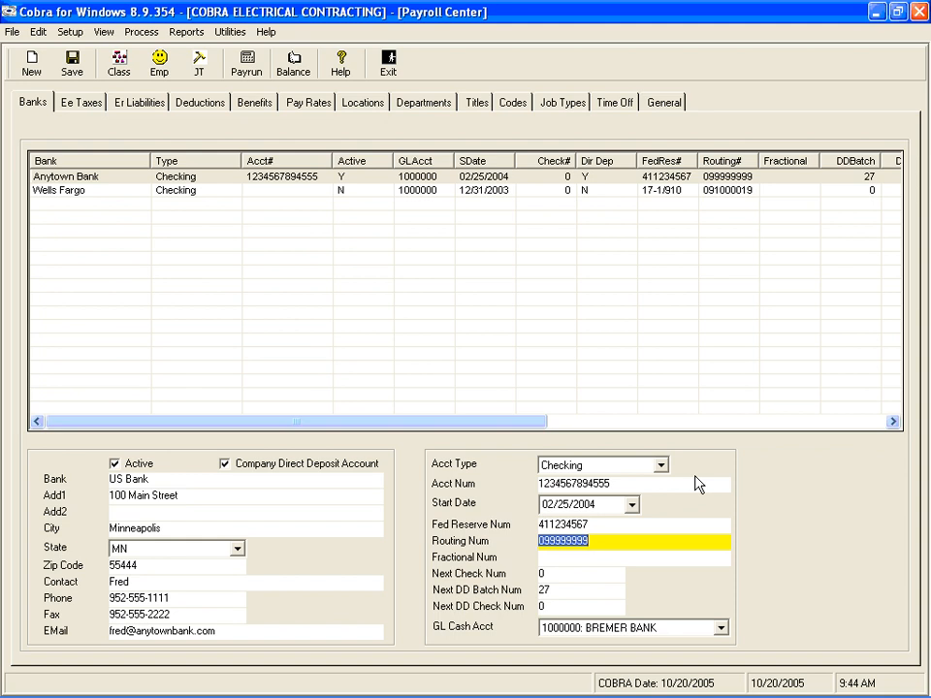
key("Tab")
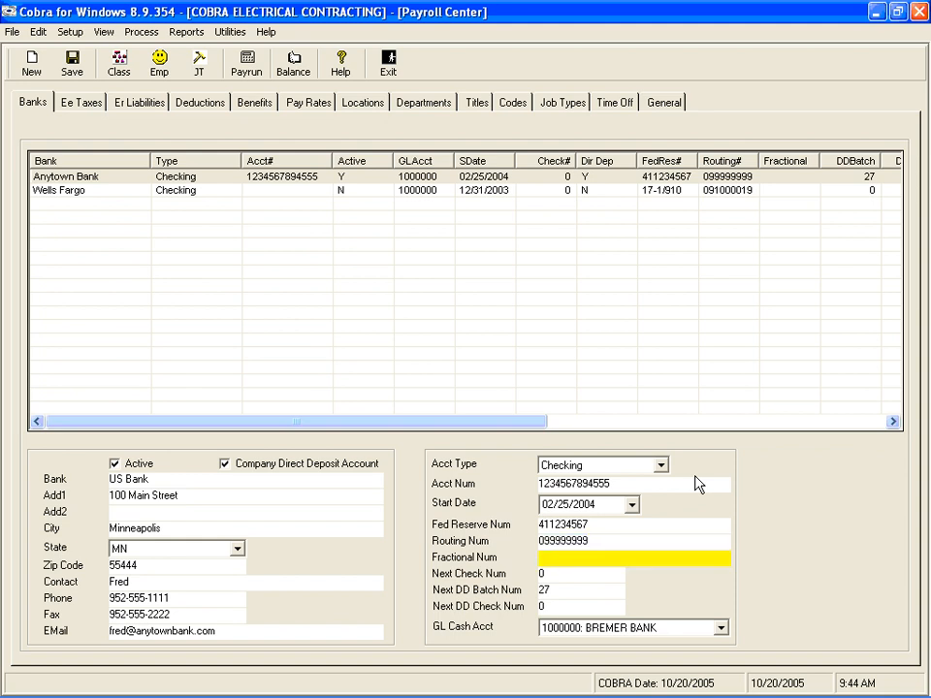
key("Tab")
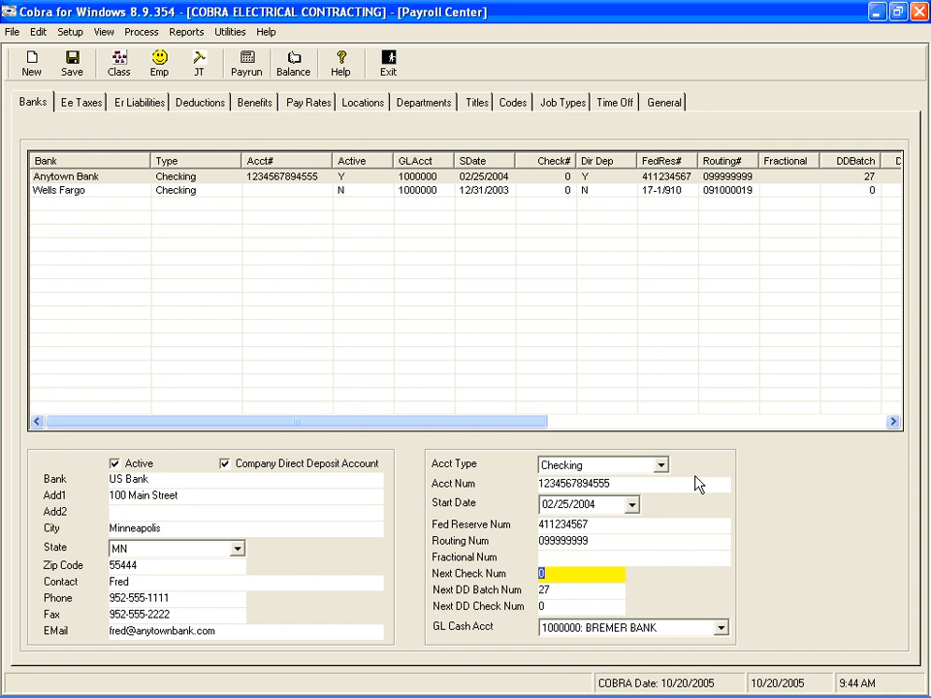
key("Tab")
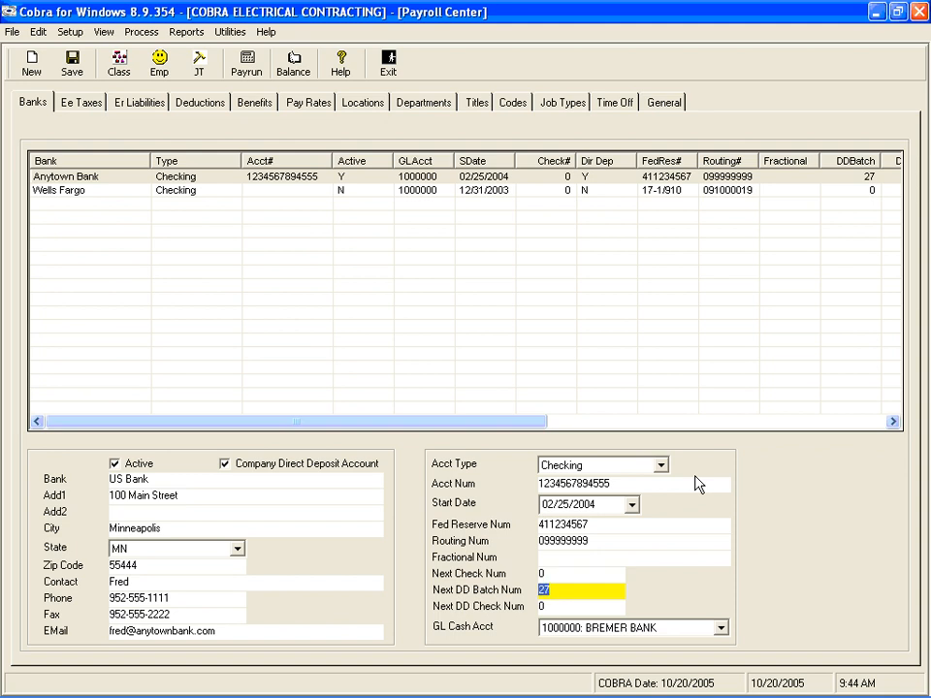
key("Tab")
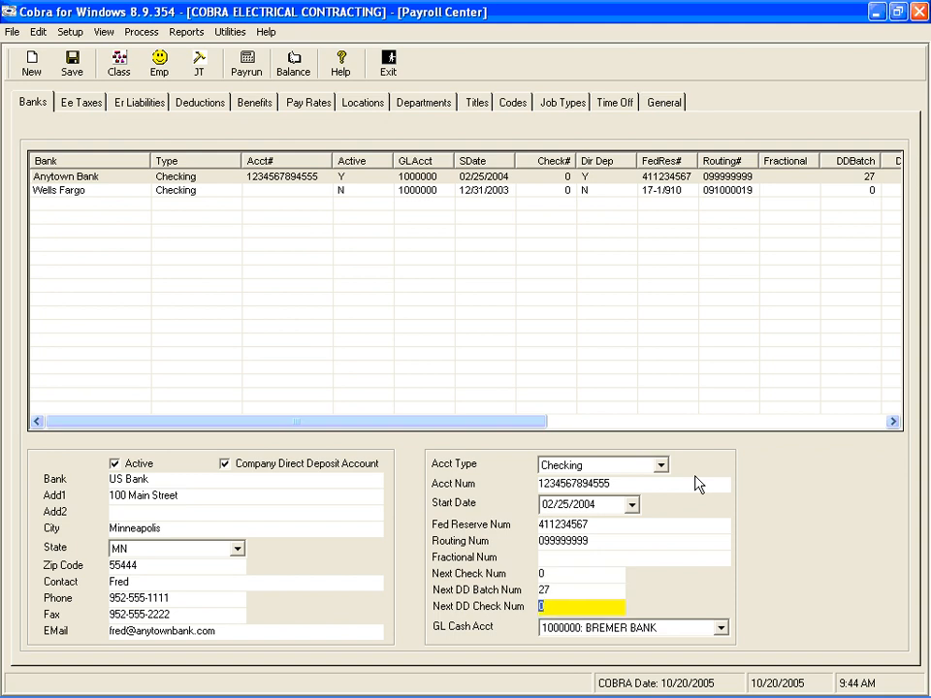
key("Tab")
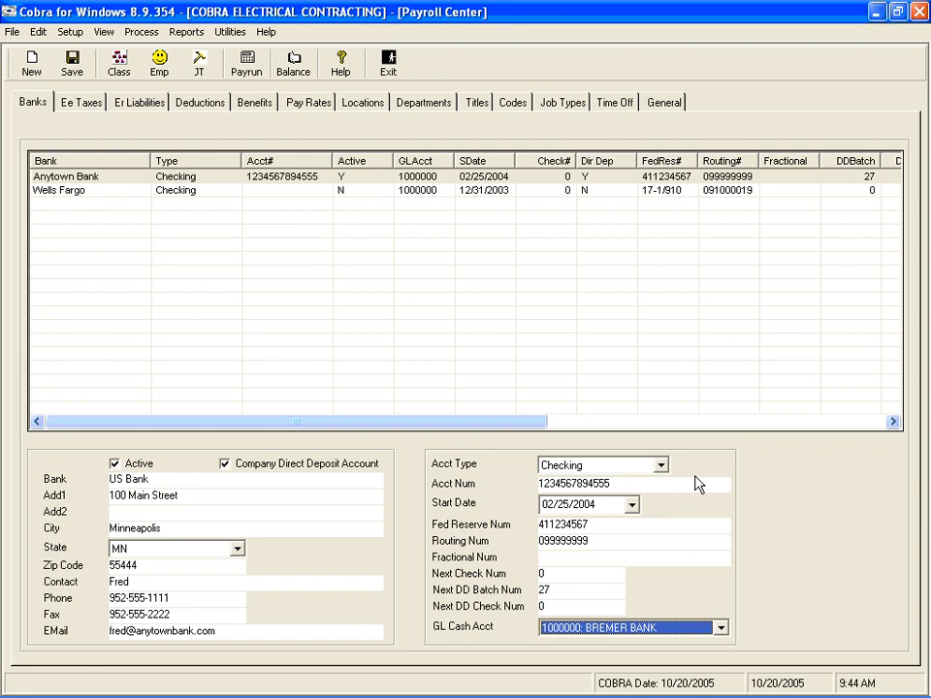
left_click(720, 629)
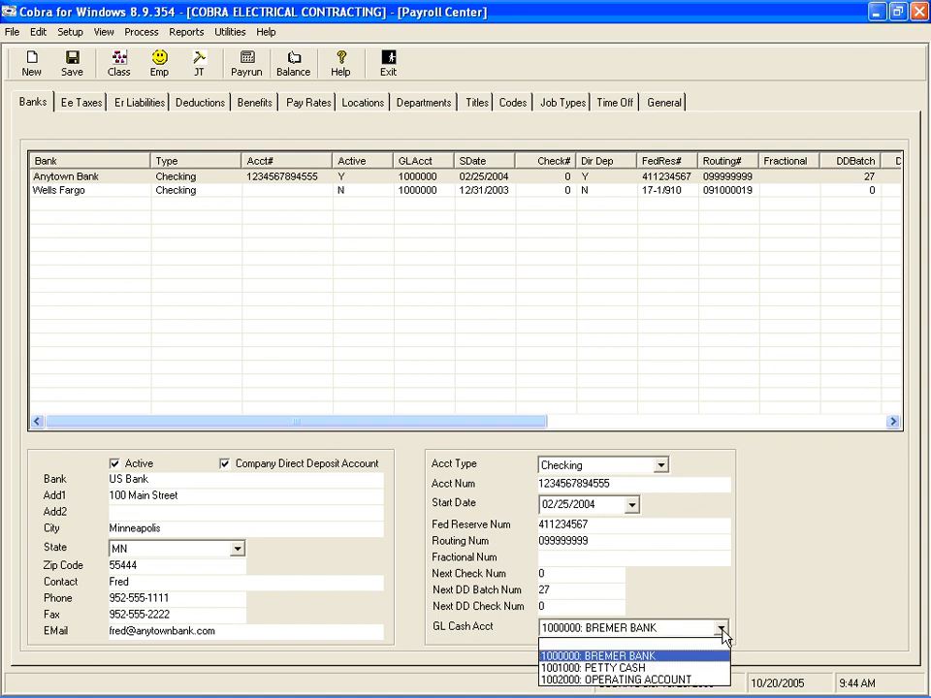
left_click(721, 631)
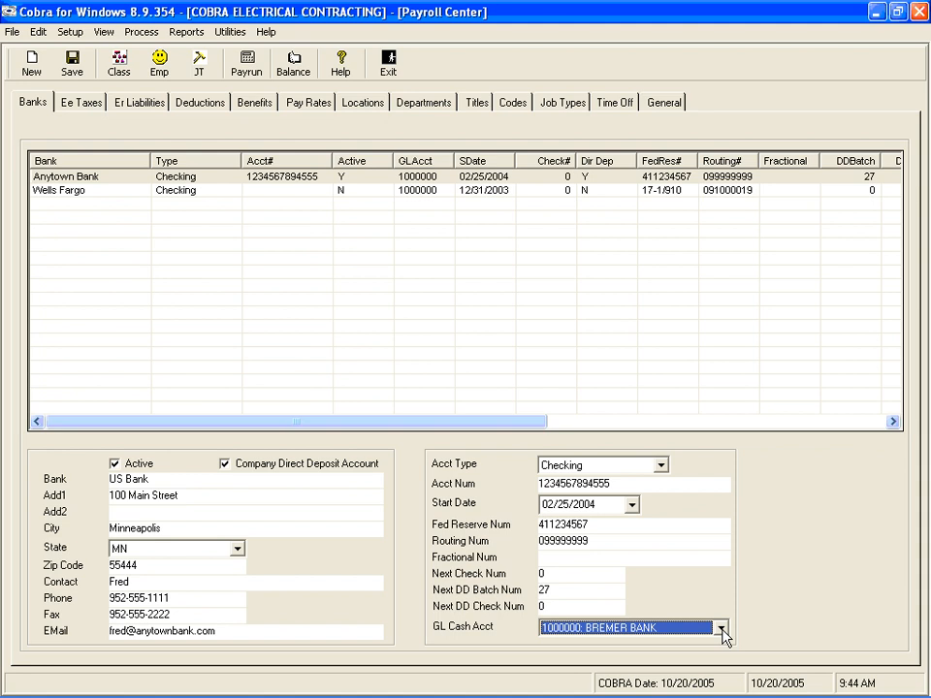
Save the edited US Bank information and dismiss the save message
key("Tab")
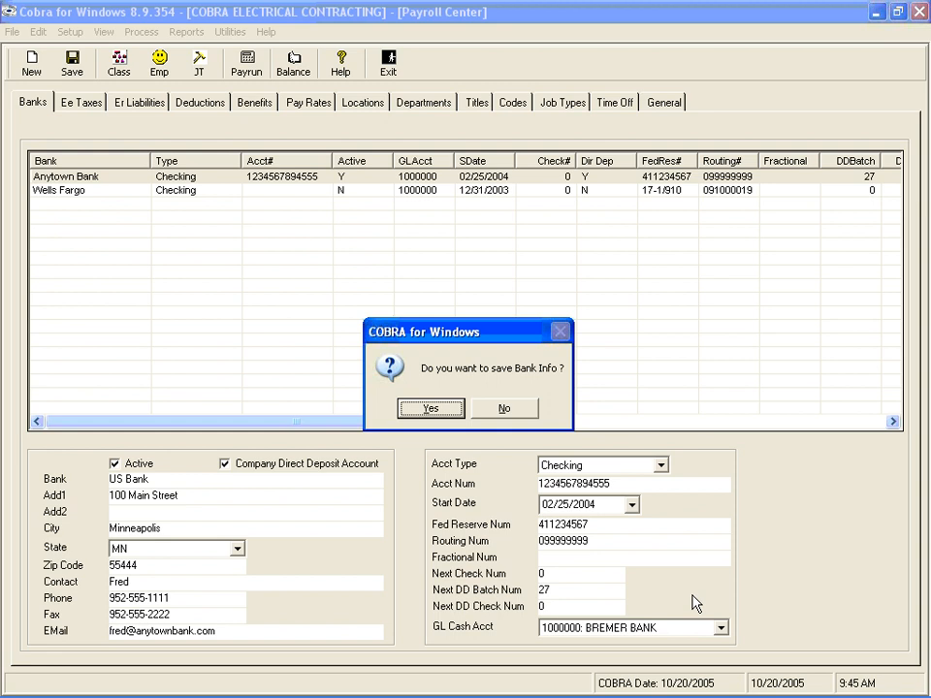
key("Return")
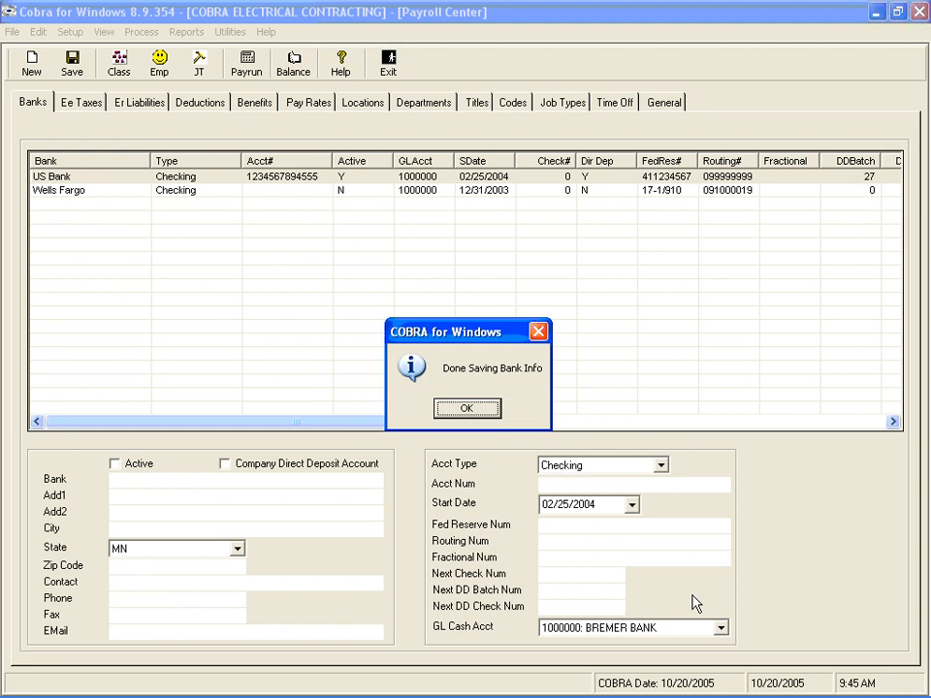
left_click(467, 409)
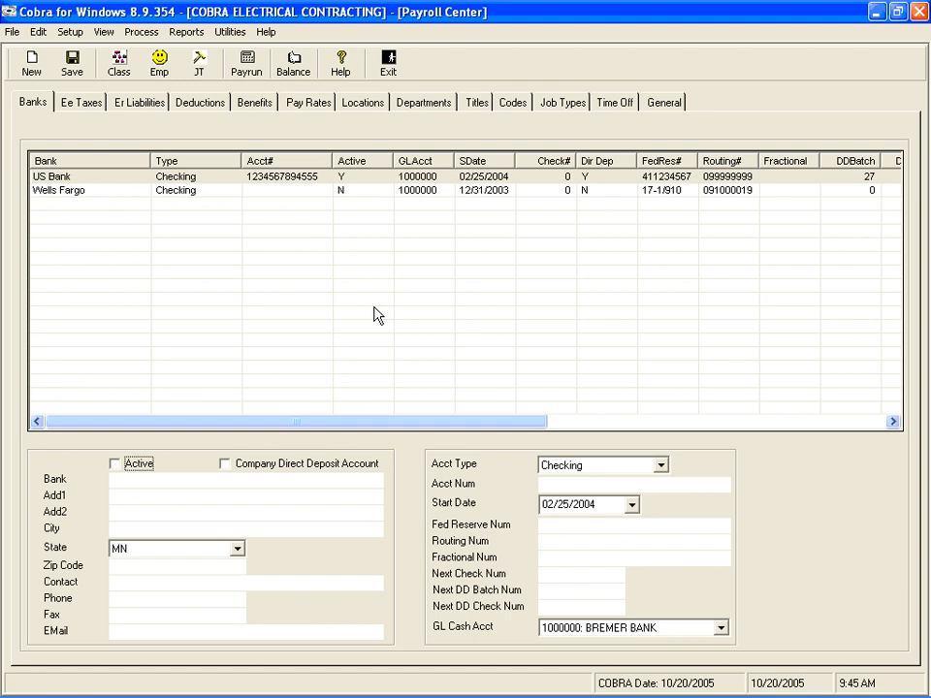
Open the Wells Fargo record and mark the bank as active
left_click(69, 196)
key("space")
key("Tab")
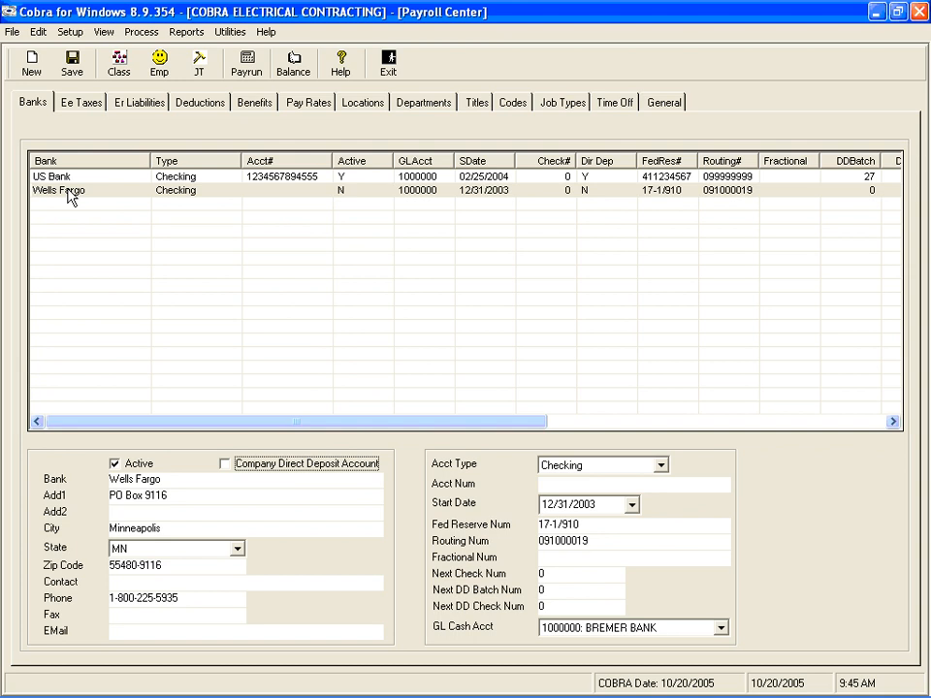
key("Tab")
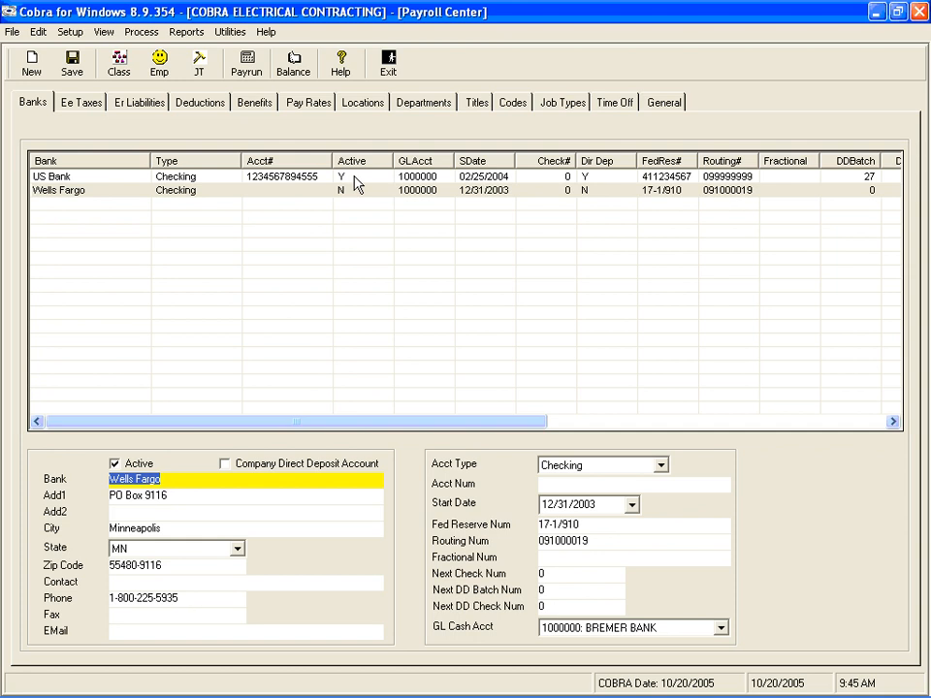
Enter the account number for the Wells Fargo checking account
key("Tab")
key("Tab")
key("Tab")
key("Tab")
key("Tab")
key("Tab")
key("Tab")
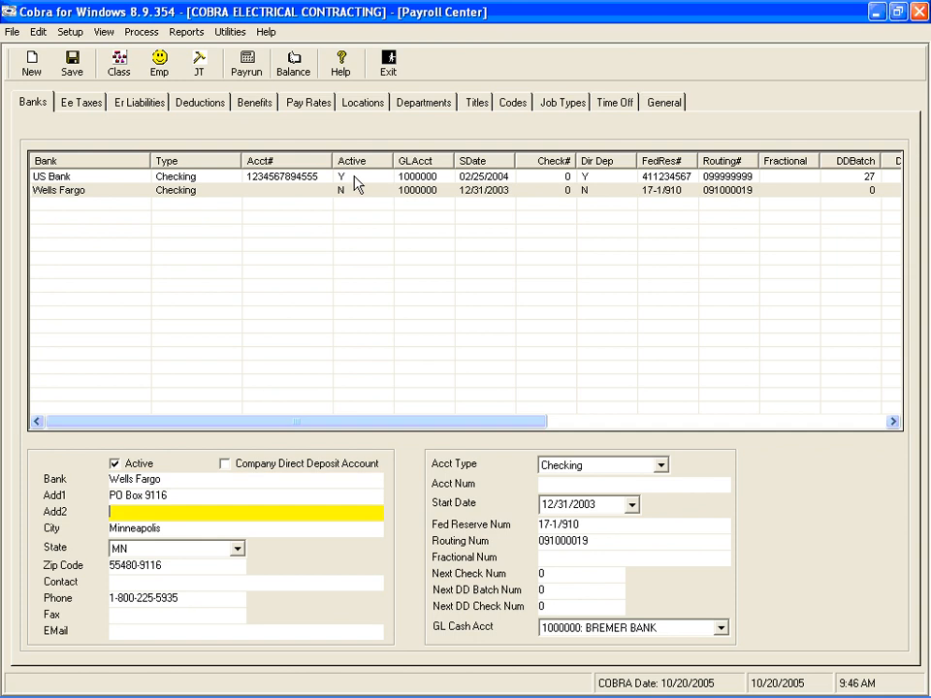
key("Tab")
key("Tab")
key("Tab")
key("Tab")
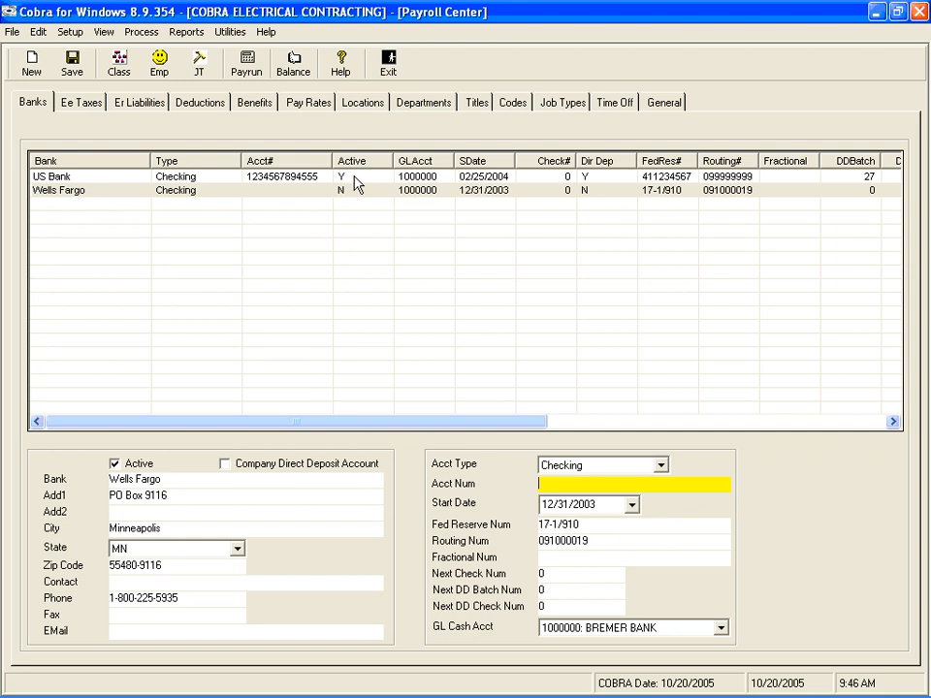
type("12123")
key("Tab")
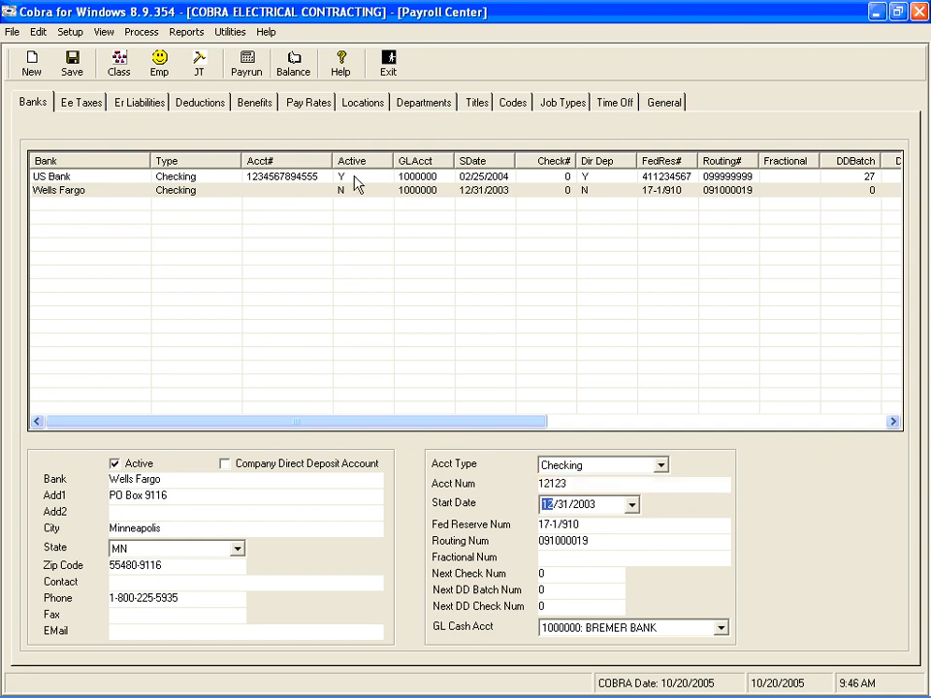
Save the Wells Fargo bank information and dismiss the save message
key("Tab")
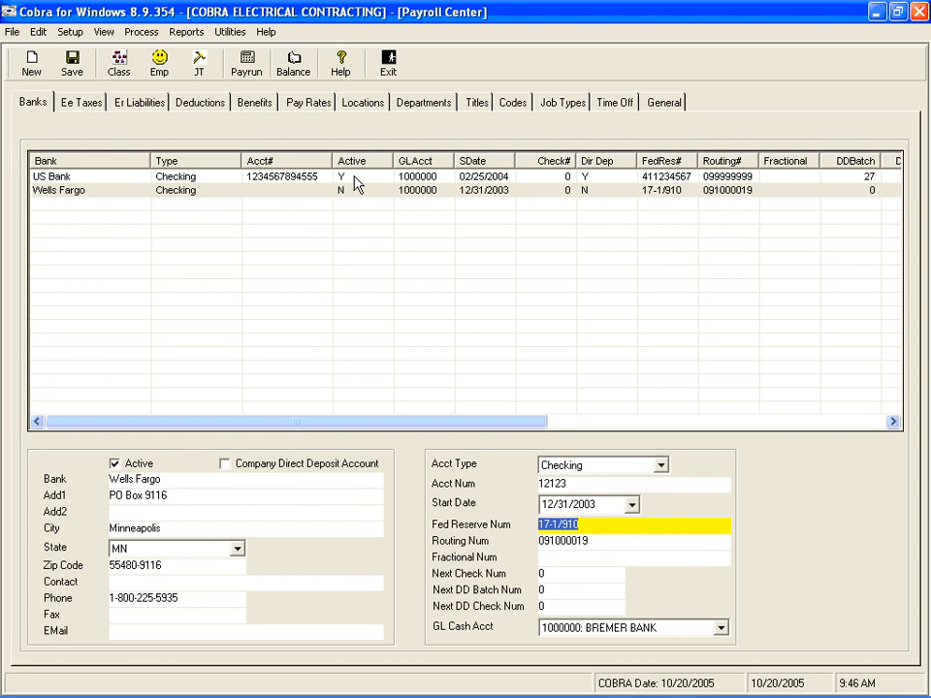
key("Tab")
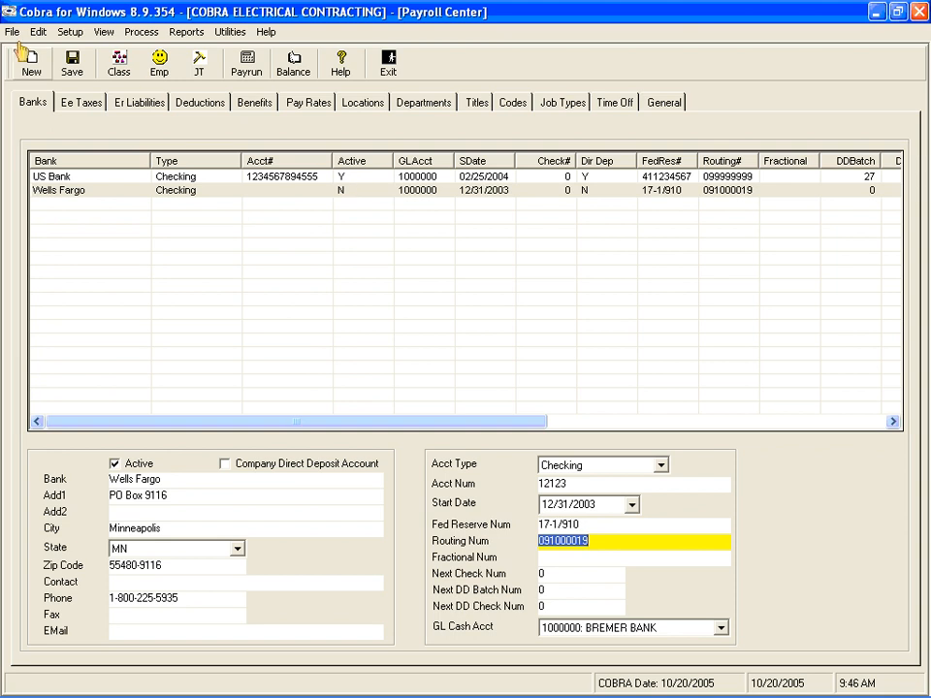
left_click(72, 60)
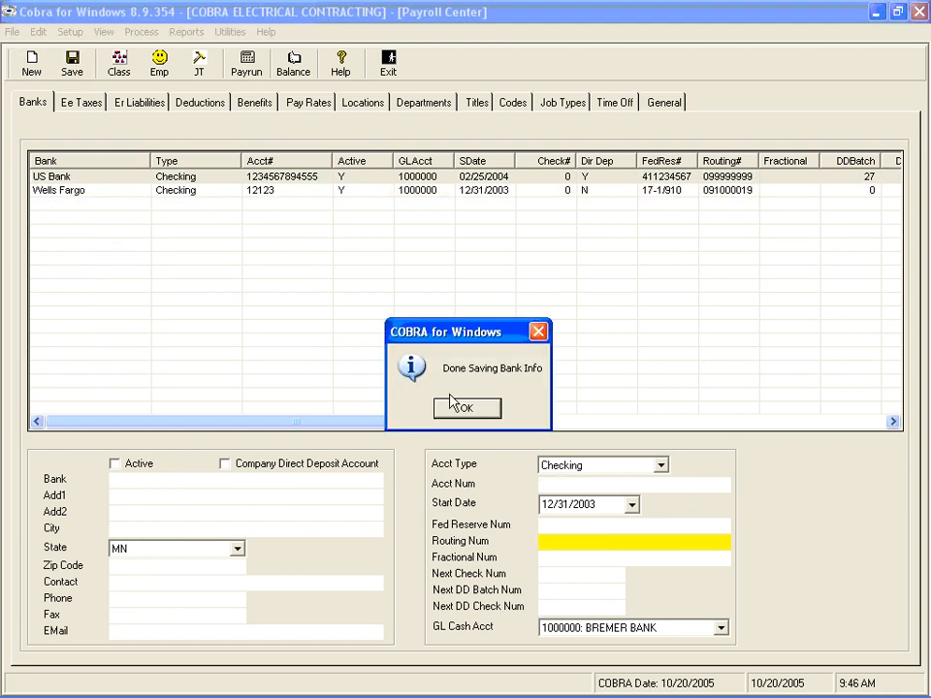
left_click(466, 408)
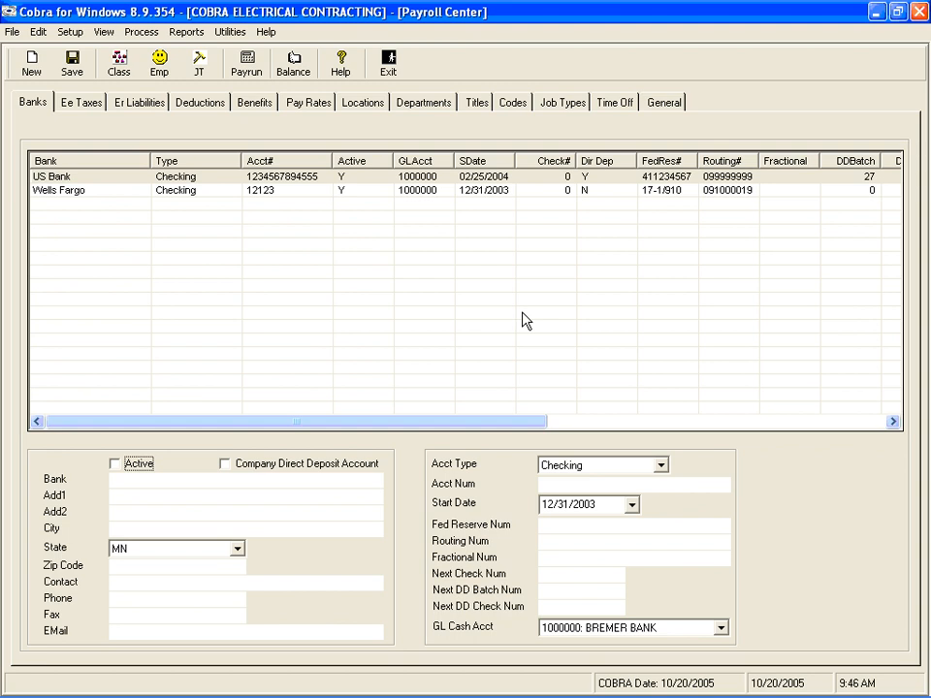
Select the US Bank record in the bank list
left_click(457, 176)
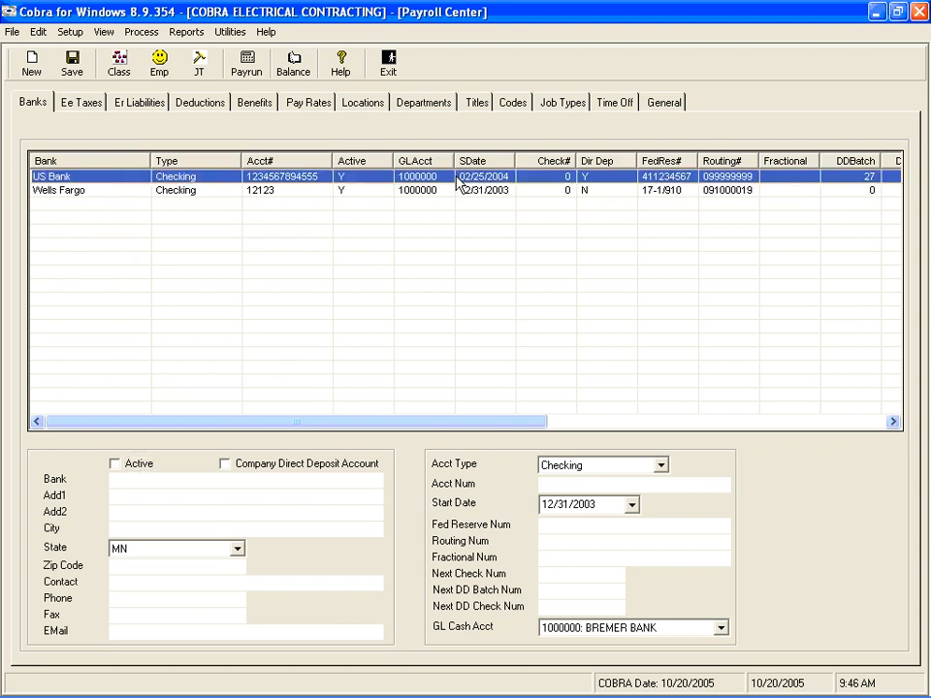